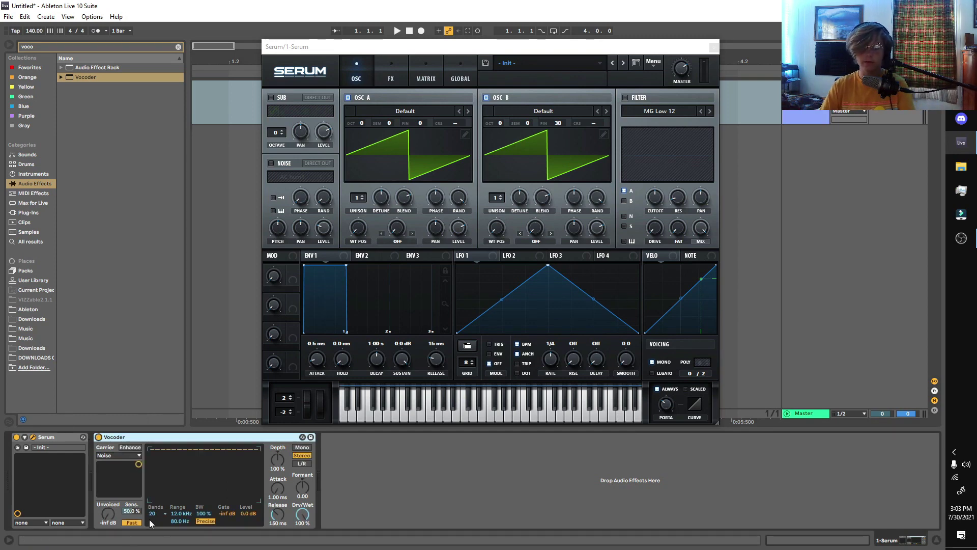
Set the Vocoder's frequency range to 20 Hz–18 kHz and its number of bands to 4.
drag(181, 520, 181, 544)
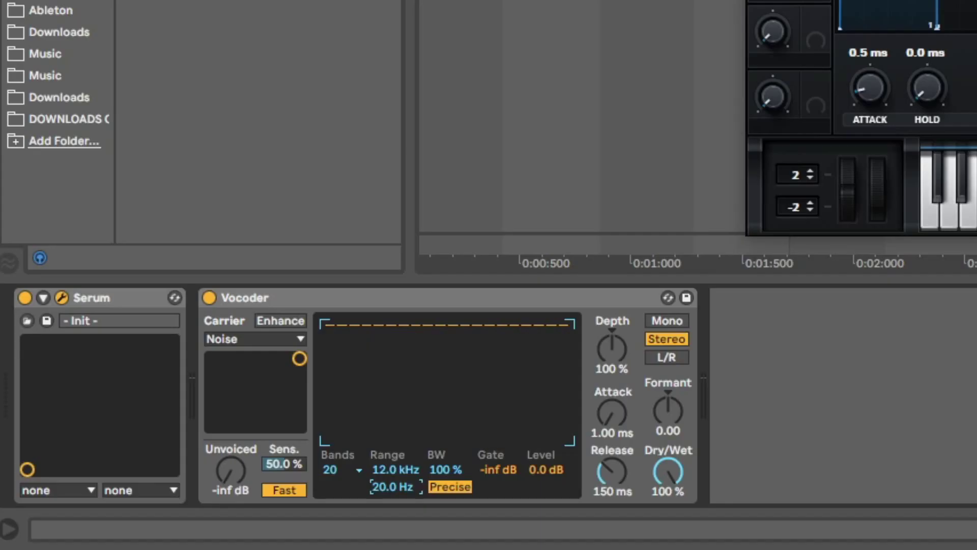
click(334, 466)
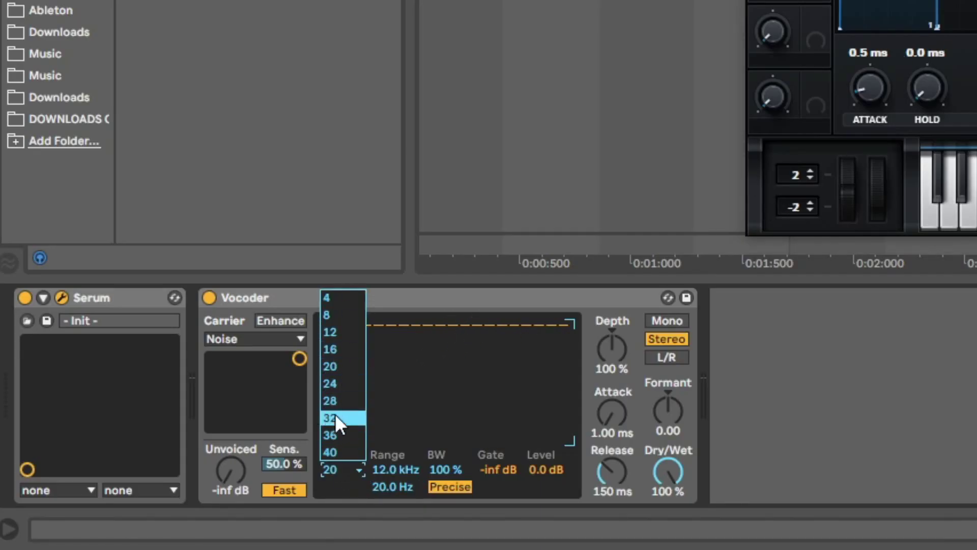
click(361, 301)
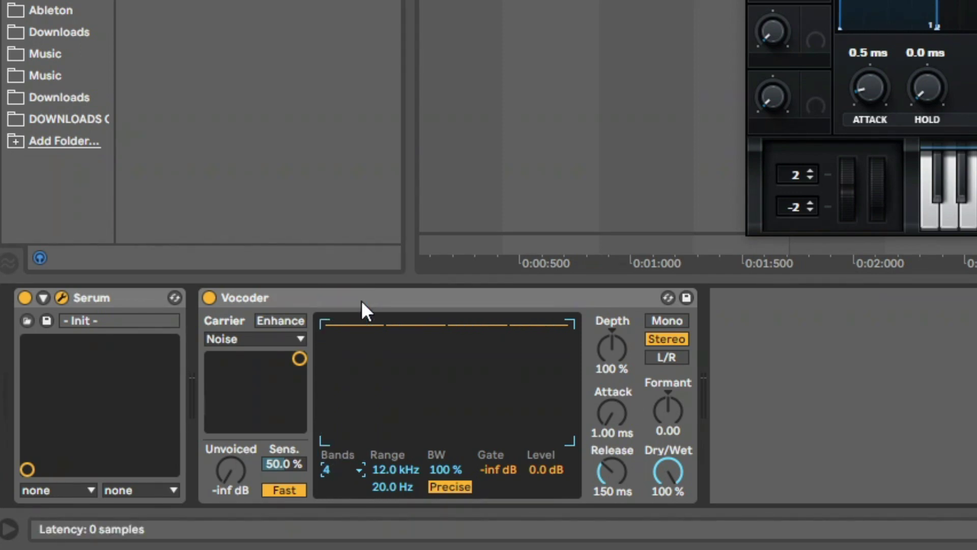
drag(398, 471, 413, 436)
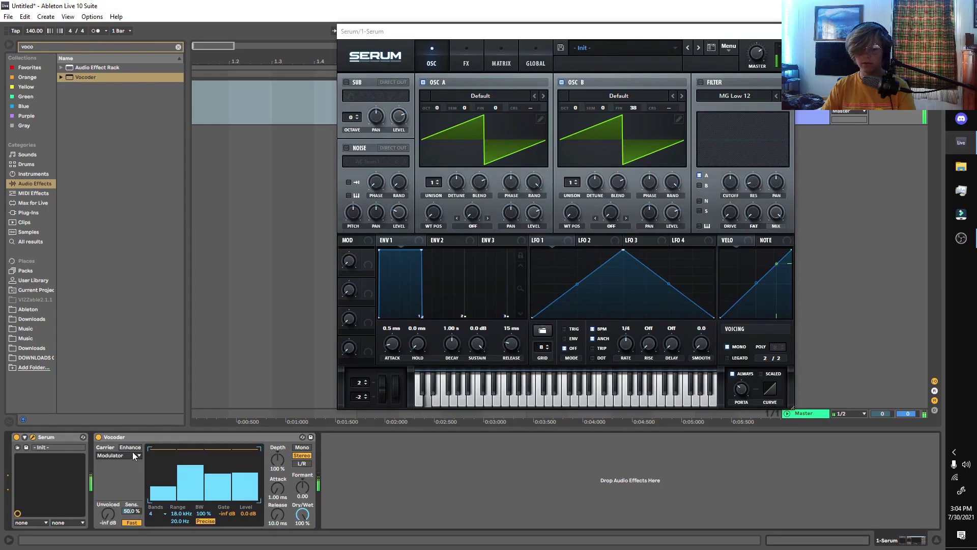
Set the Vocoder's bandwidth to 10%, try shifting its formant up and down, and reset the formant to 0.
drag(302, 487, 303, 477)
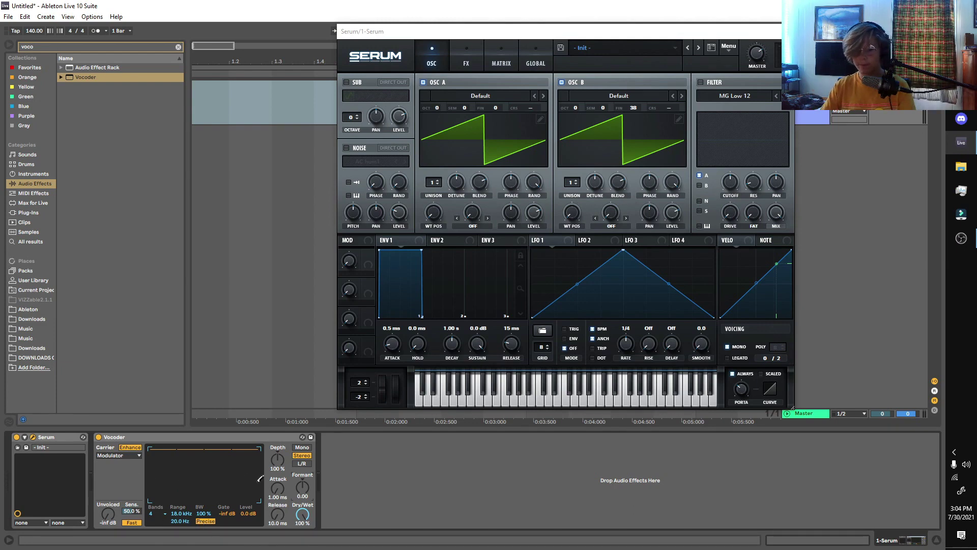
drag(203, 513, 204, 545)
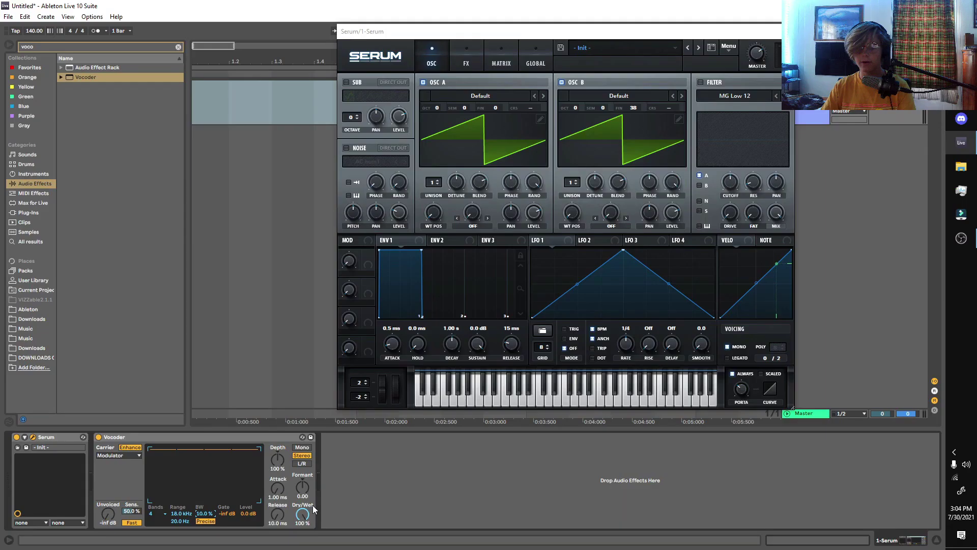
drag(302, 487, 302, 452)
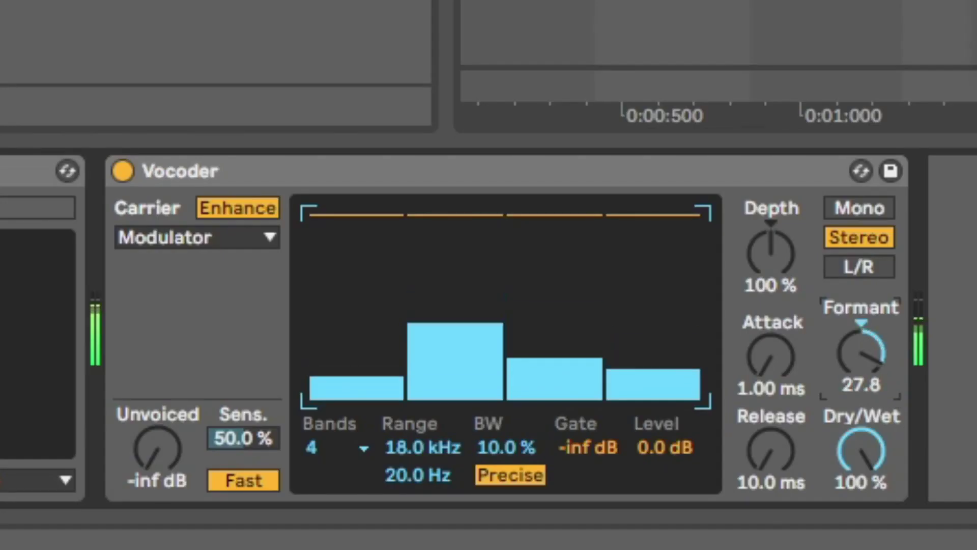
drag(861, 228, 861, 264)
double_click(861, 352)
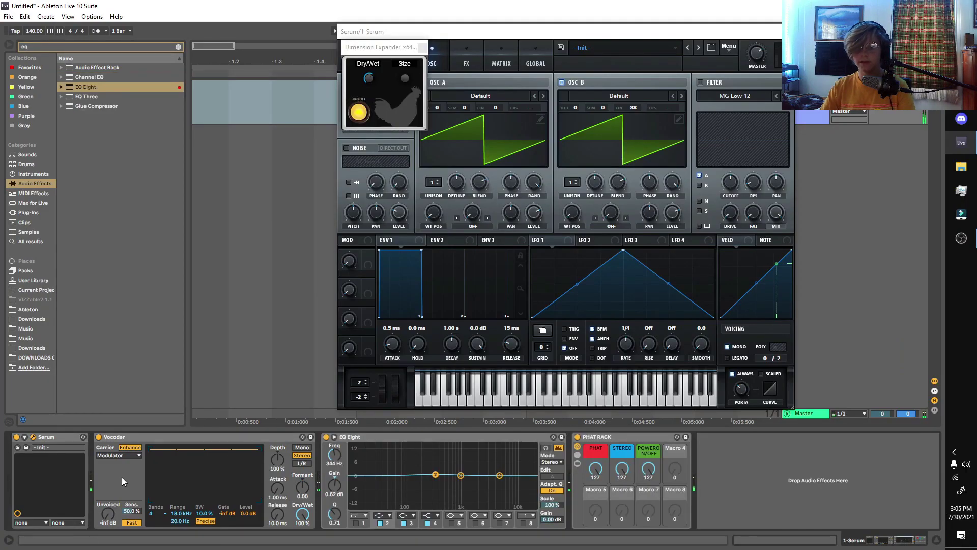
Delete the EQ Eight and the other effects from the track's device chain.
click(456, 439)
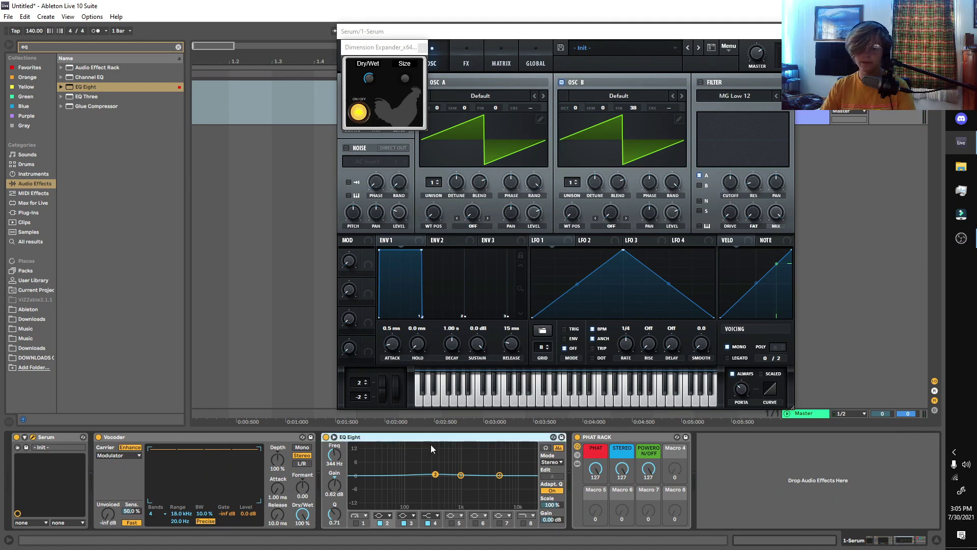
key(Delete)
key(Delete)
key(Delete)
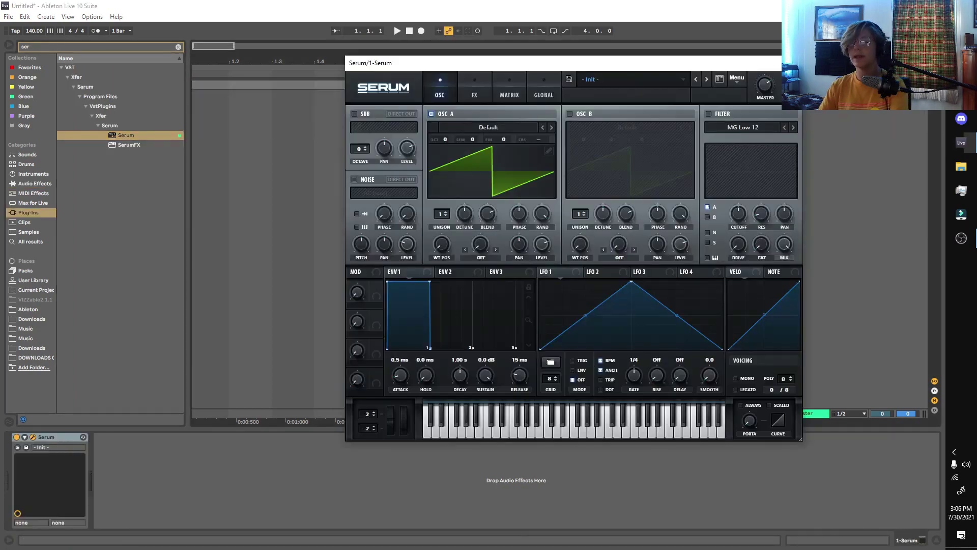
Load the analog Basic Shapes wavetable into Serum's oscillator A and raise the wavetable position to the square wave.
drag(718, 64, 656, 35)
click(427, 96)
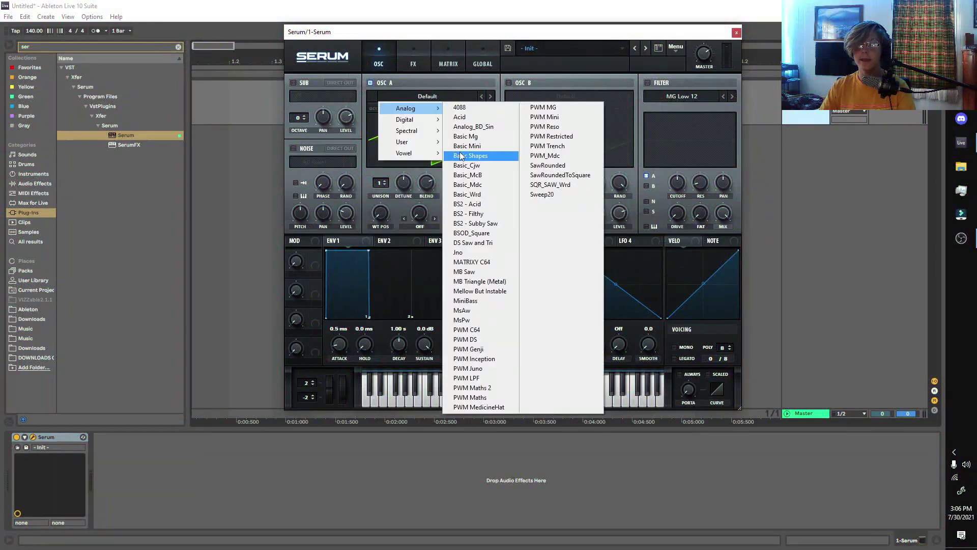
click(481, 156)
drag(380, 213, 395, 166)
Find the Vocoder among the audio effects, add it after Serum, and set its carrier to Modulator.
click(115, 44)
text(voco)
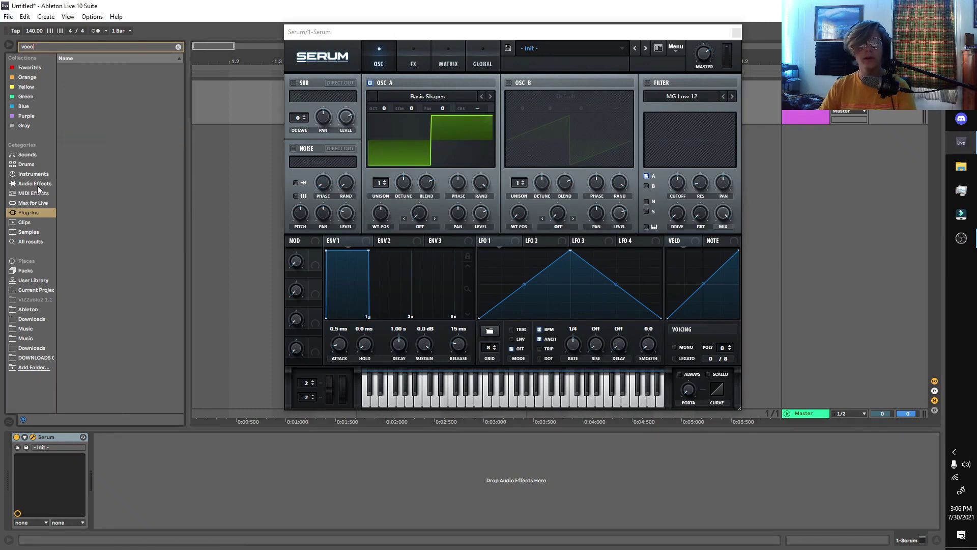
click(38, 185)
double_click(82, 76)
click(119, 455)
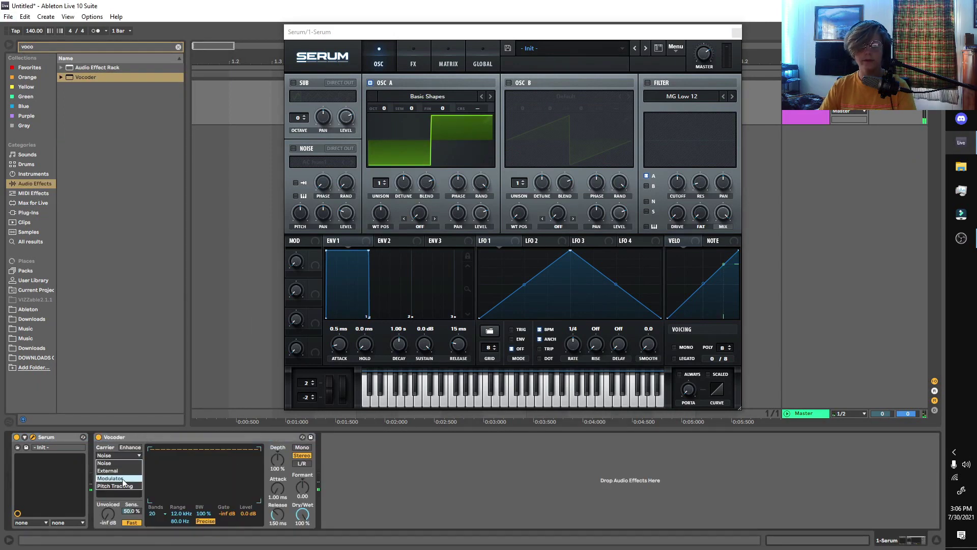
click(122, 478)
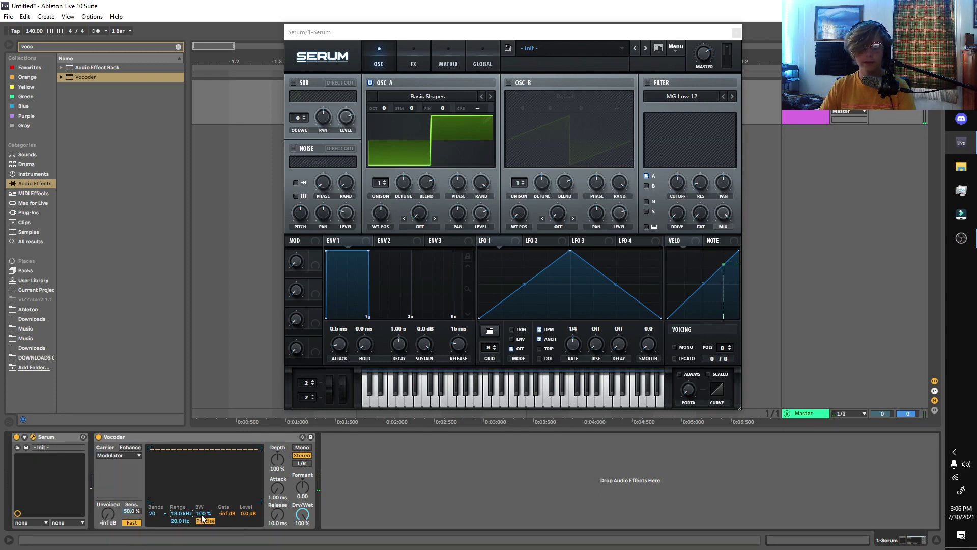
Set the Vocoder to 16 bands and its bandwidth to 10%.
click(166, 512)
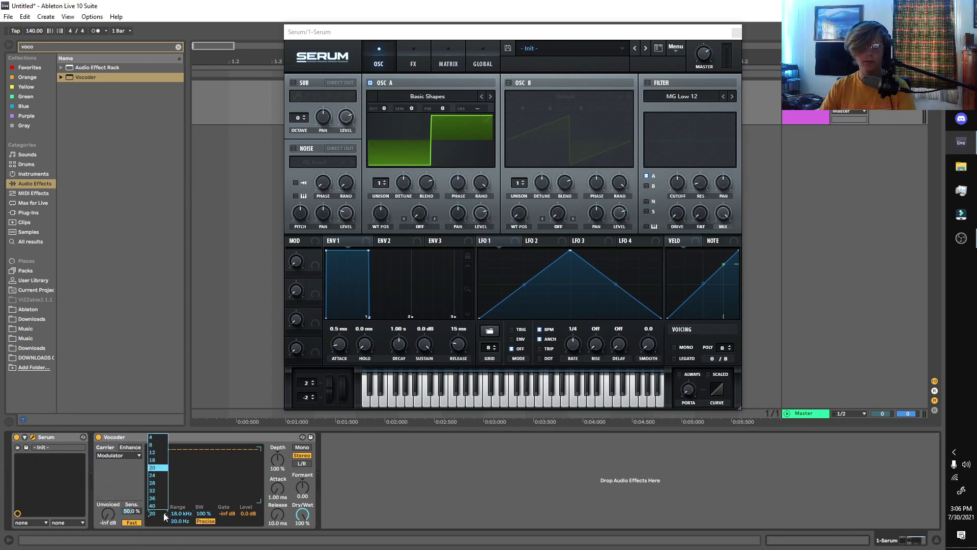
click(160, 461)
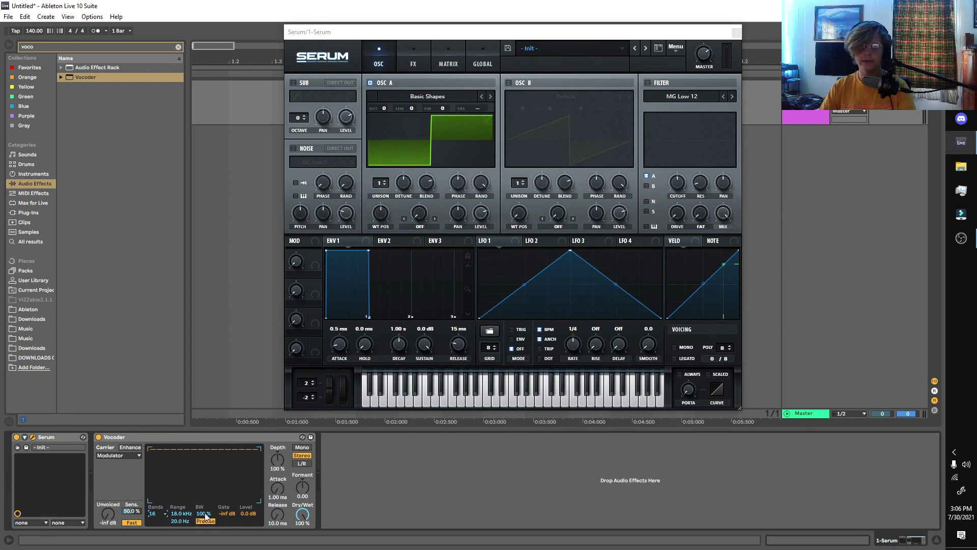
drag(205, 515, 205, 509)
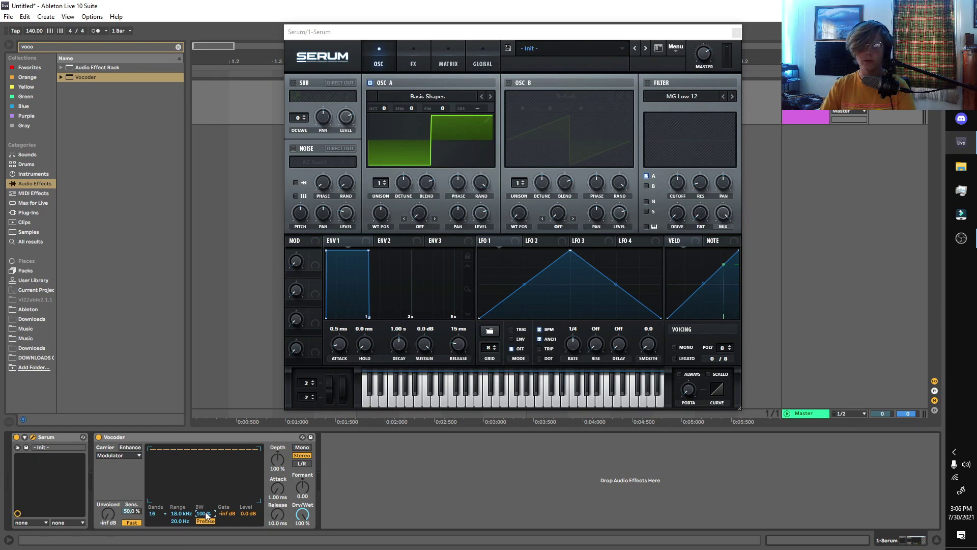
key(s)
mouse_move(206, 515)
mouse_down()
mouse_move(206, 549)
mouse_move(213, 520)
mouse_up()
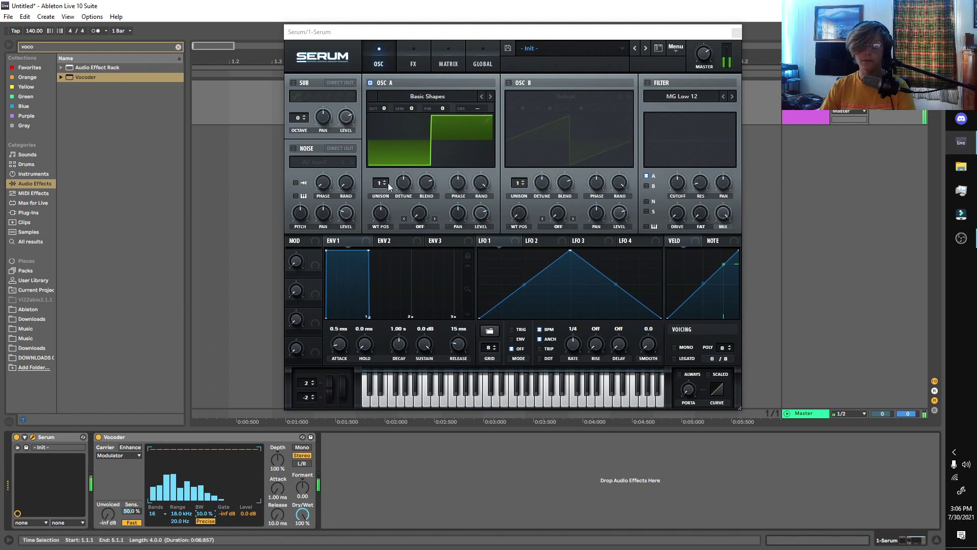
Close the Serum window and insert a Frequency Shifter between the Vocoder and the PHAT RACK.
click(735, 32)
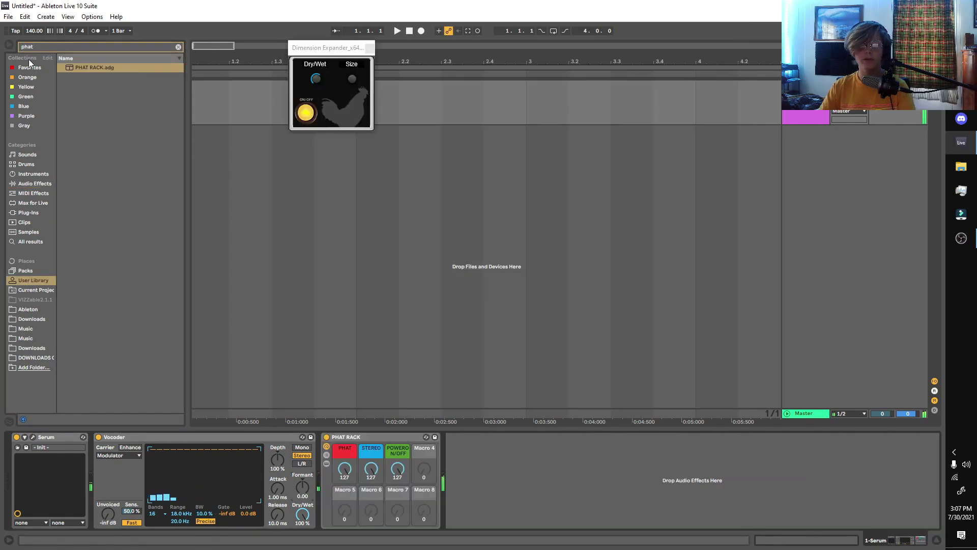
click(30, 47)
text(freq)
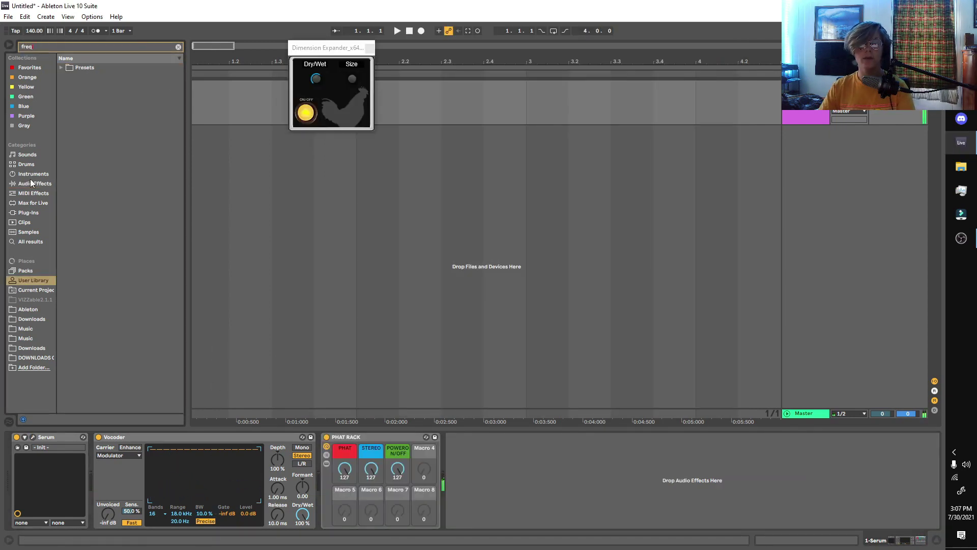
click(31, 183)
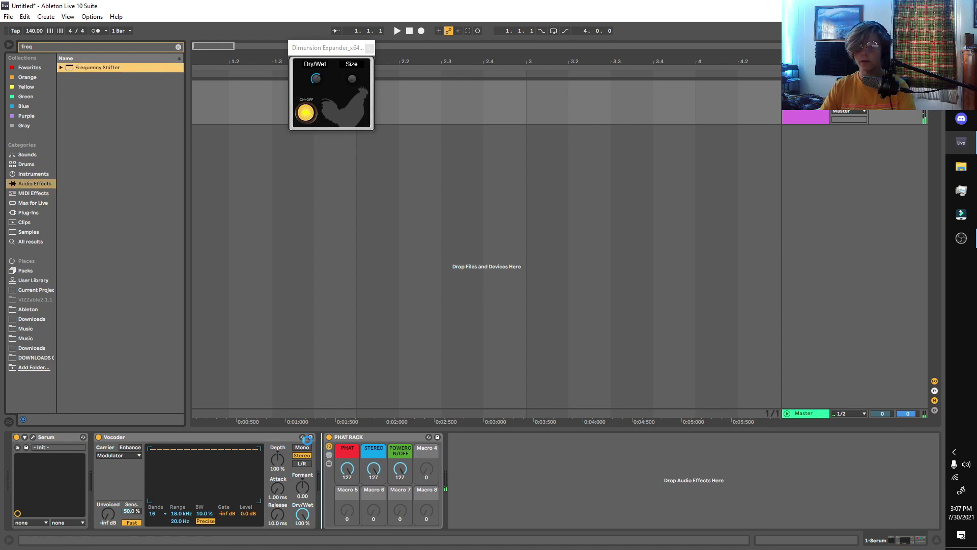
drag(308, 438, 318, 441)
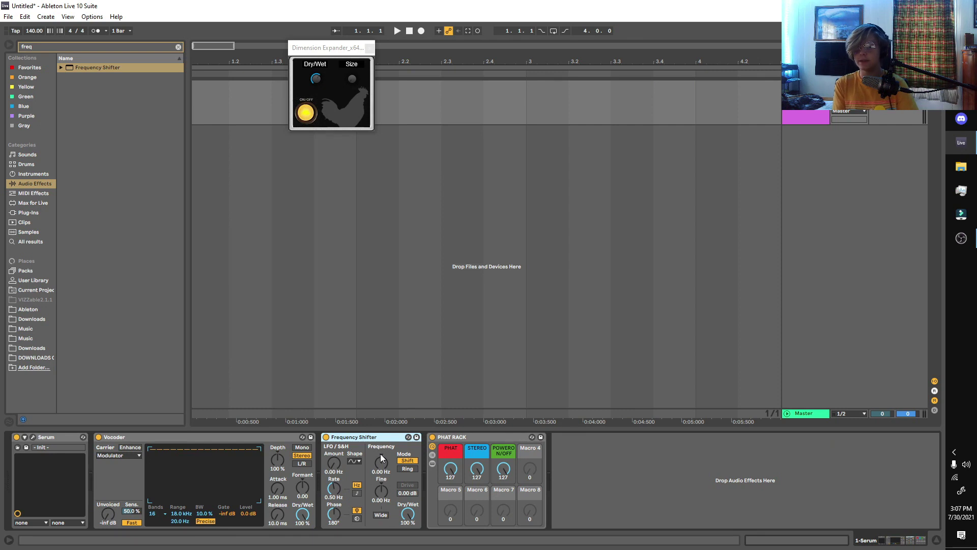
Lower the Frequency Shifter's frequency to about -6.16 kHz and try raising the Vocoder's formant.
drag(380, 453, 380, 488)
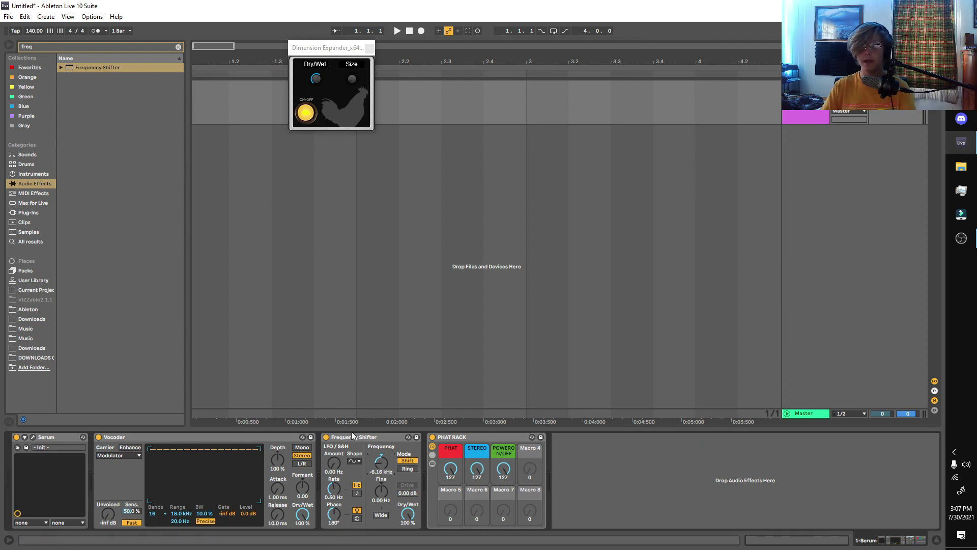
drag(307, 491, 306, 471)
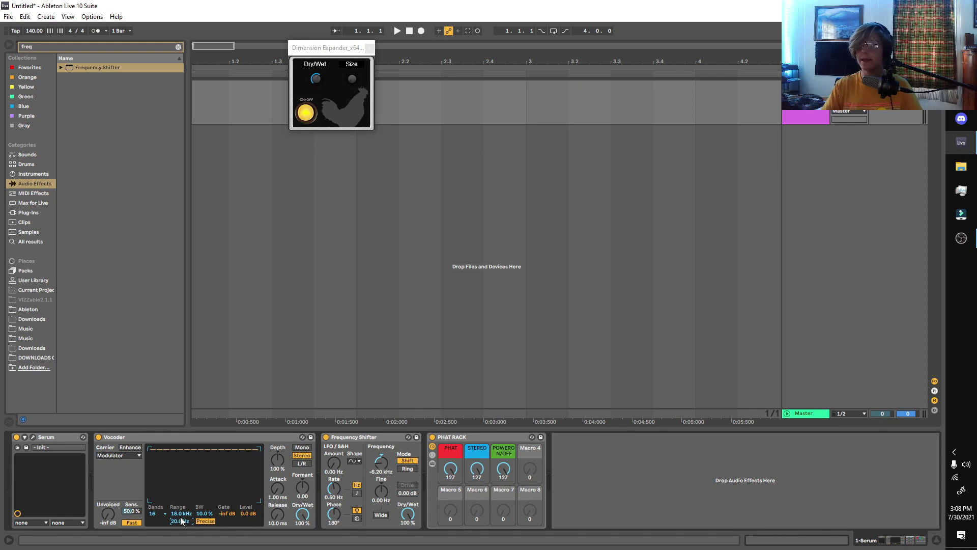
Open the Serum window to check its oscillator settings, and close it again.
click(33, 437)
drag(698, 28, 623, 20)
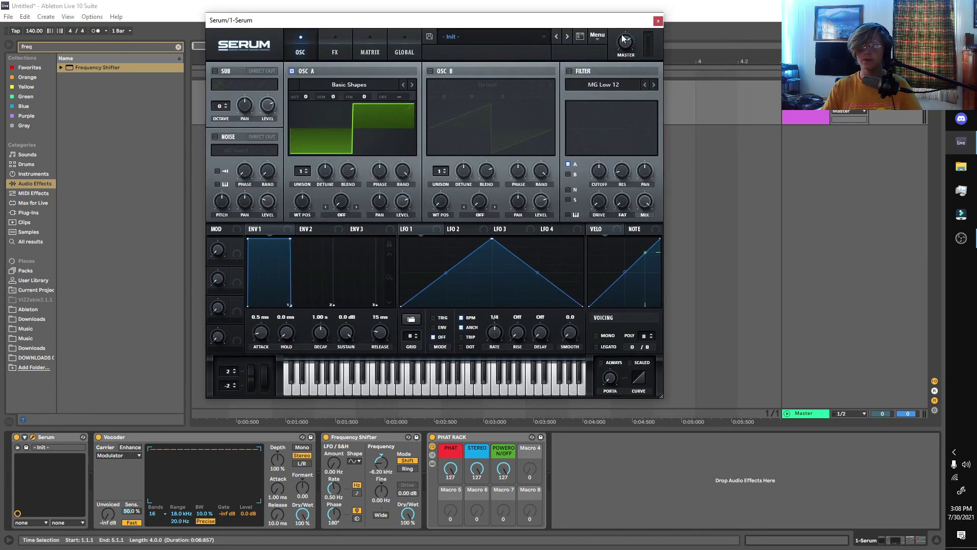
click(658, 21)
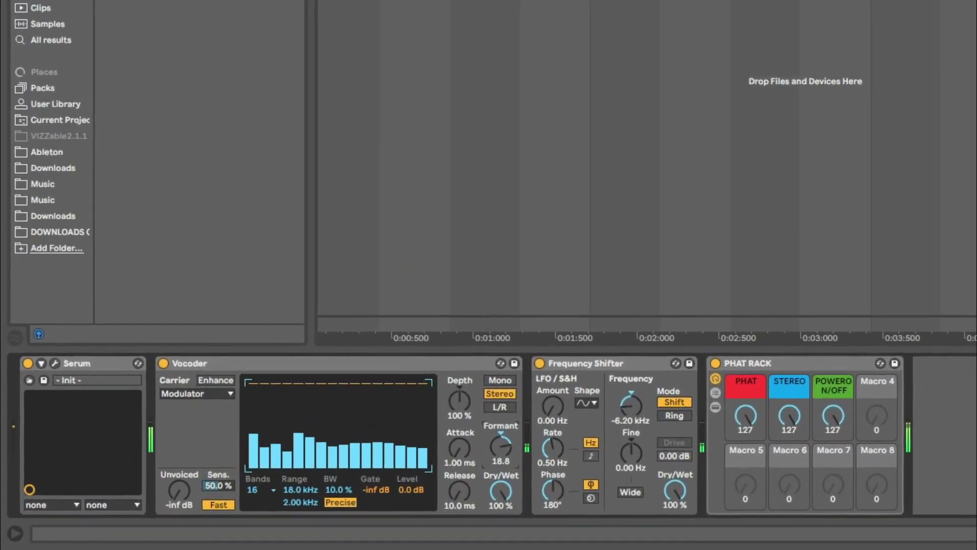
click(59, 348)
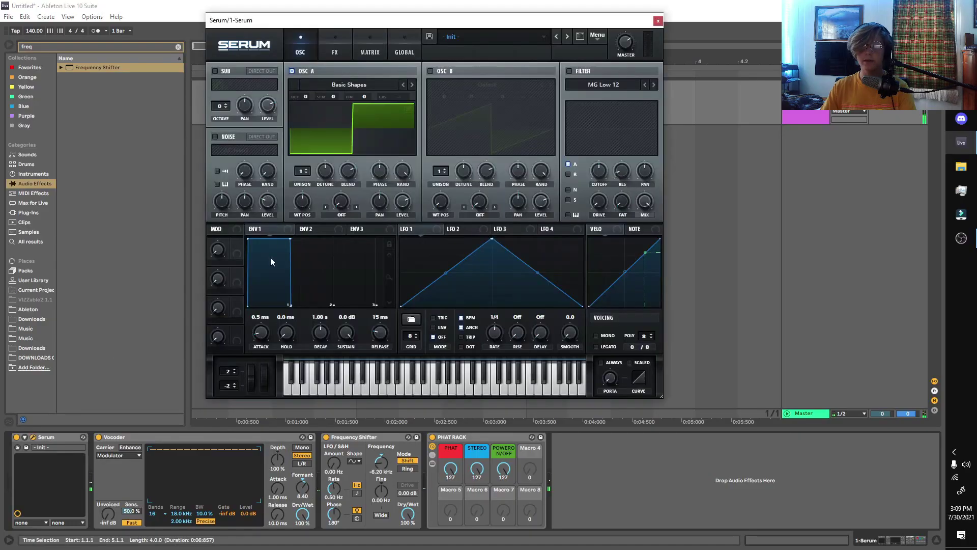
click(658, 20)
Set the Vocoder's number of bands to 40.
click(154, 513)
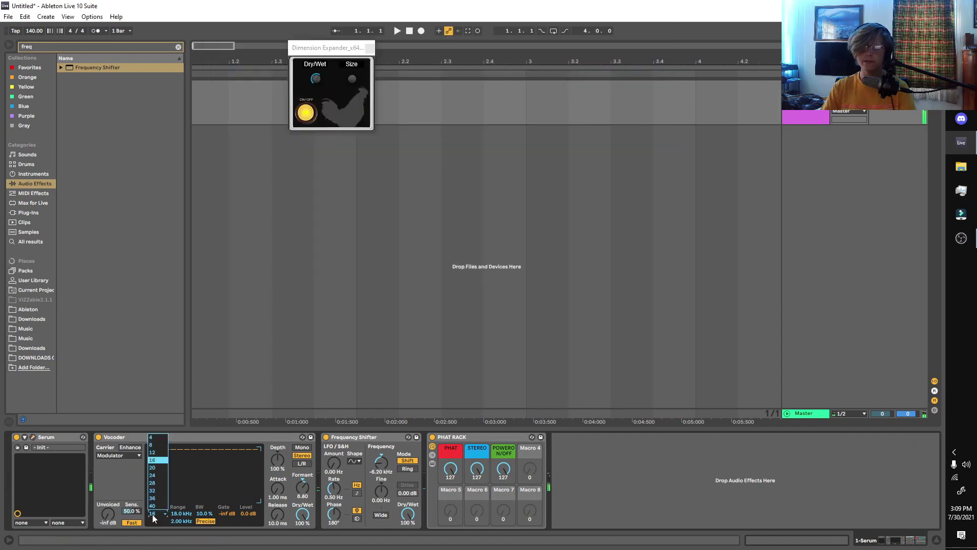
click(158, 505)
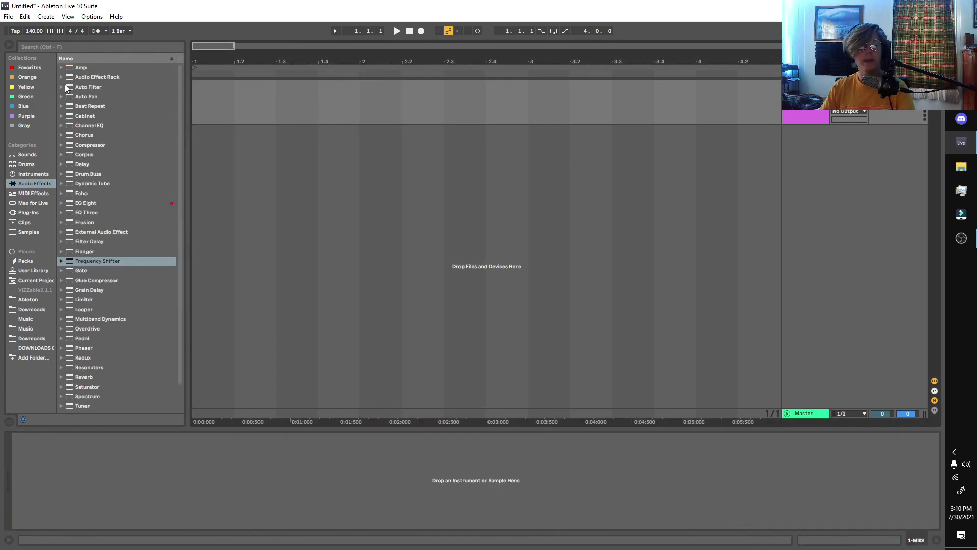
click(56, 46)
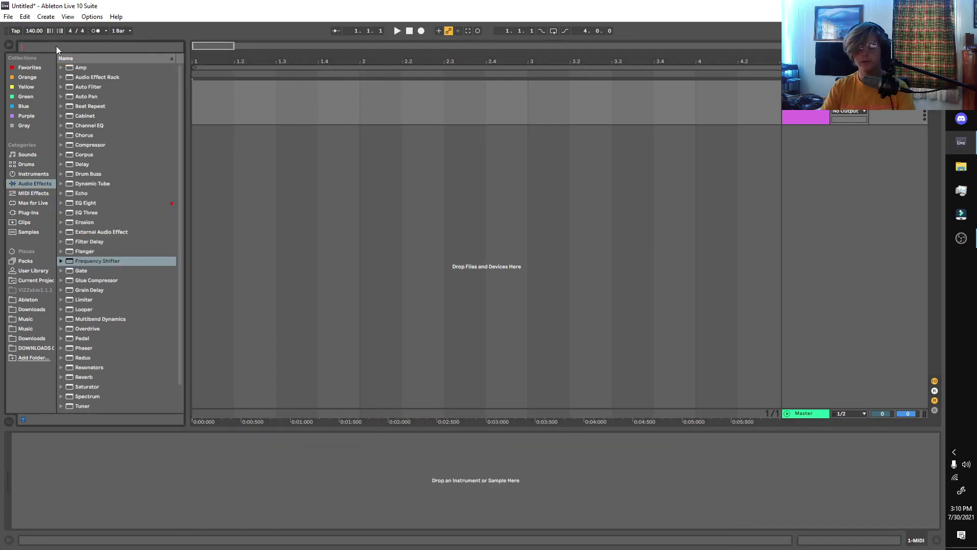
text(voco)
drag(86, 76, 78, 439)
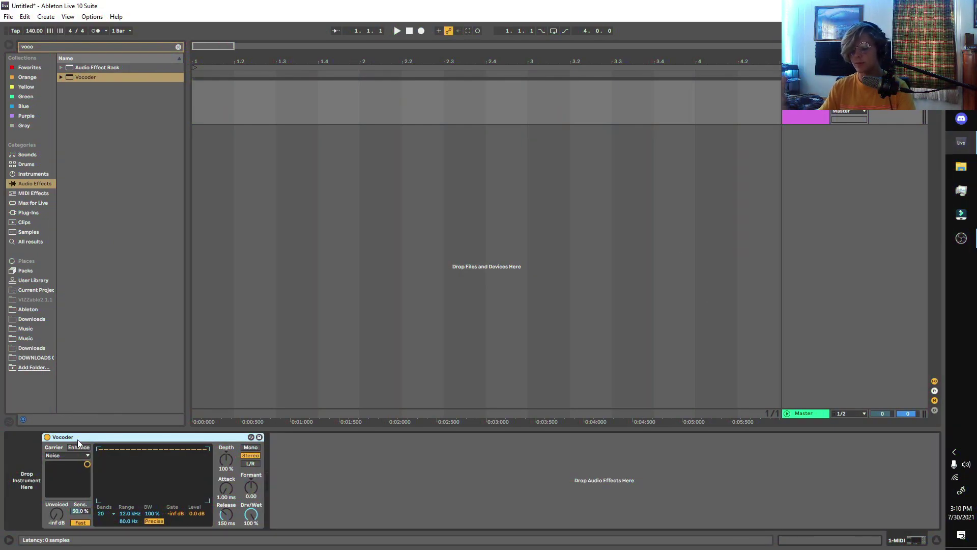
key(Delete)
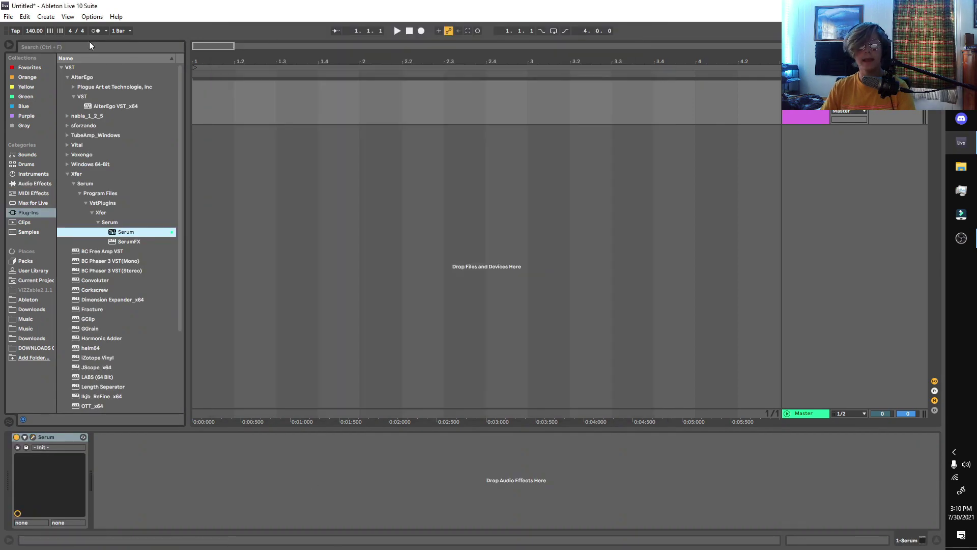
Search the browser for "meta" and load the Weird Metallic Vocoder Thingy rack onto the track.
key(ctrl+f)
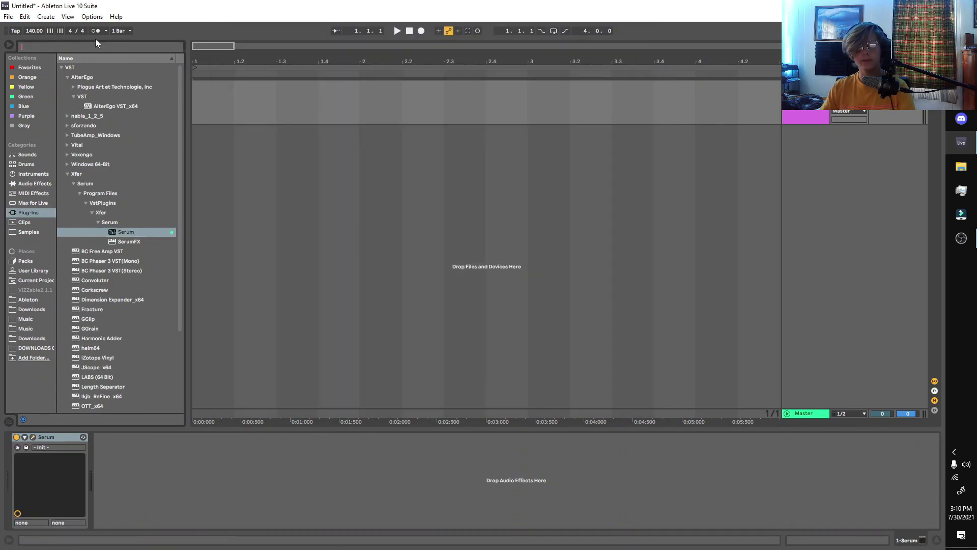
text(meta)
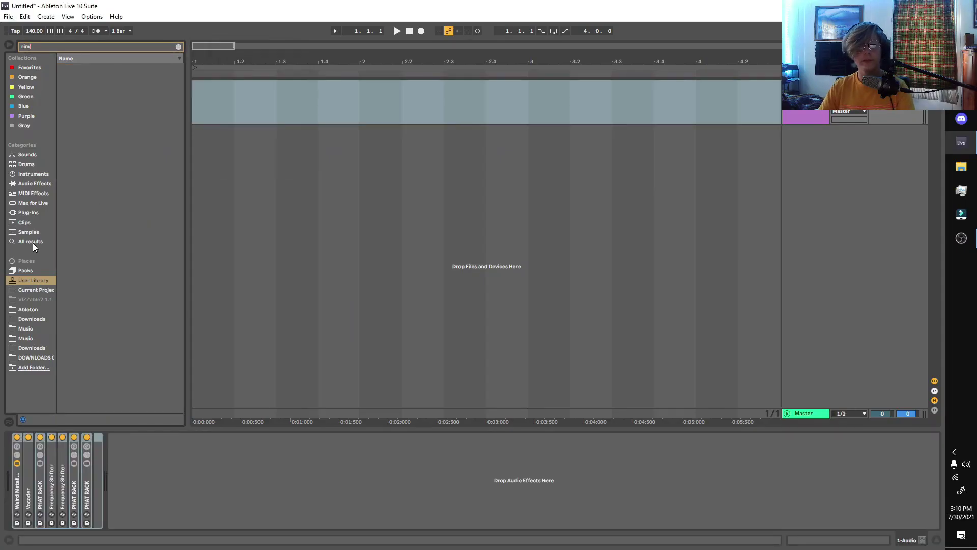
Restrict the "rim" search results to samples and place Rim Drum Machine.aif at the start of the audio track.
click(31, 232)
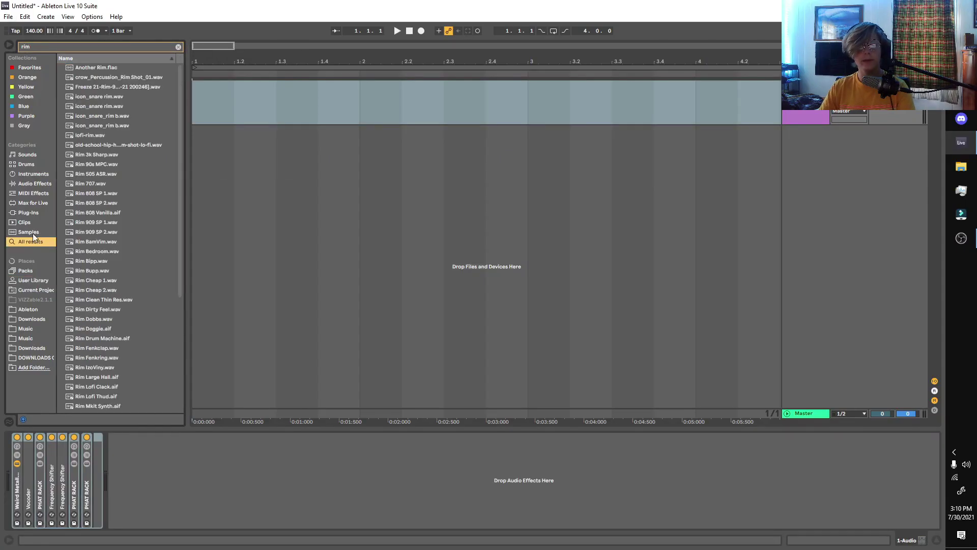
scroll(87, 276, down, 2)
click(102, 223)
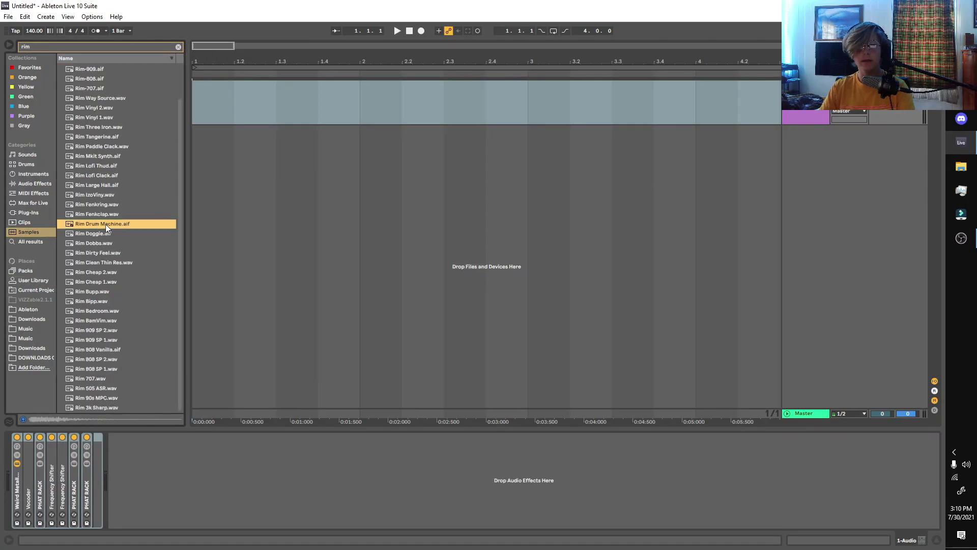
drag(105, 224, 197, 102)
Play the rim clip repeatedly, comparing its sound with all the track's effect devices switched off and back on.
key(space)
key(space)
key(space)
key(space)
key(space)
key(space)
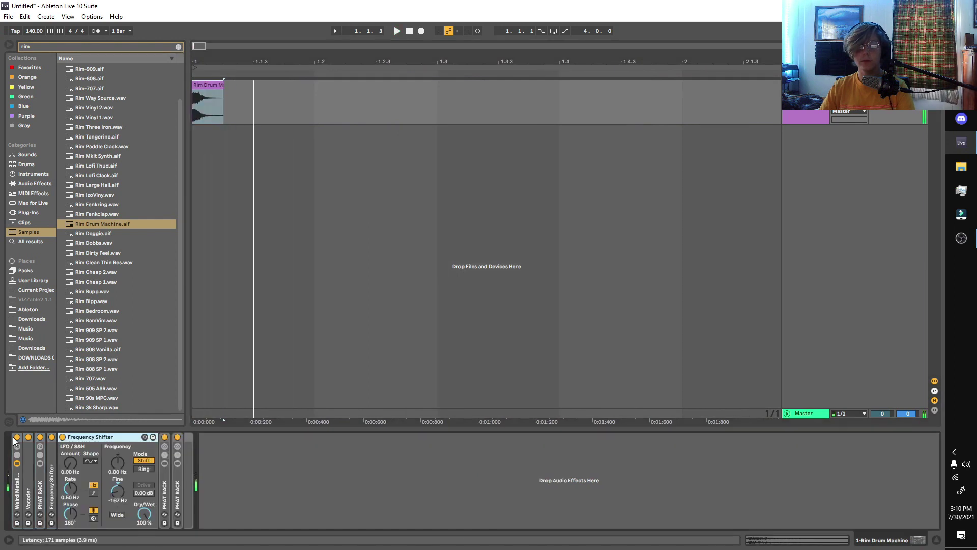
key(ctrl+a)
key(space)
click(16, 438)
key(space)
key(space)
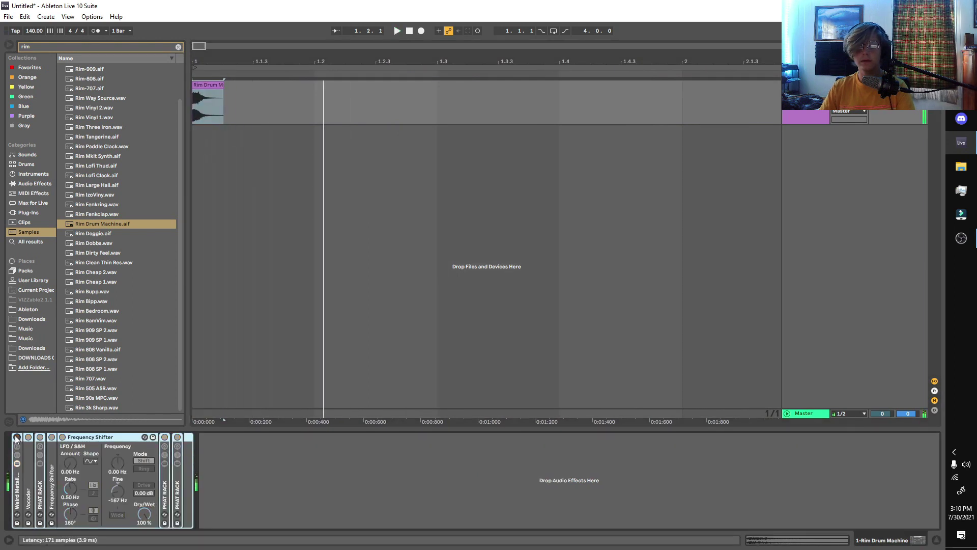
click(17, 437)
key(space)
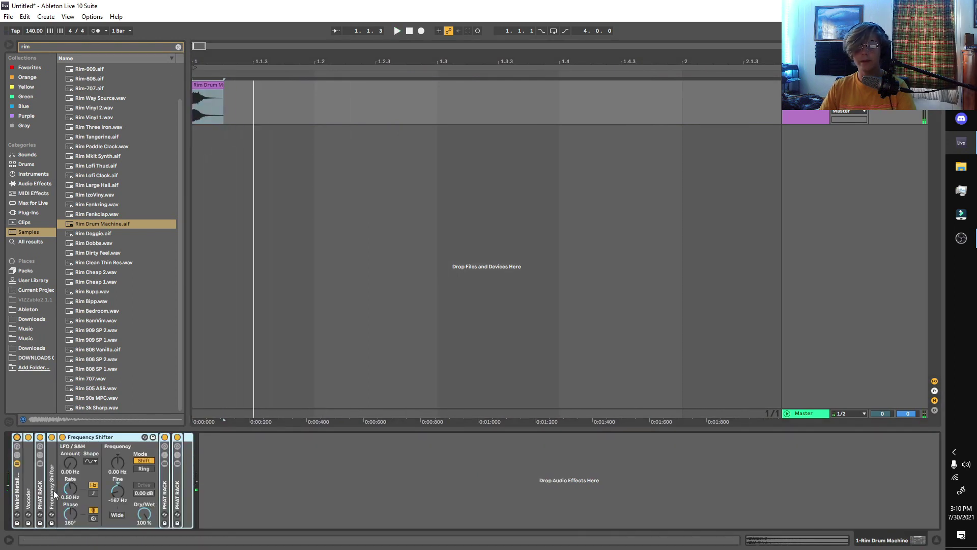
Unfold the first Frequency Shifter and try raising the second one's fine frequency to about 0.88 Hz.
key(ctrl+v)
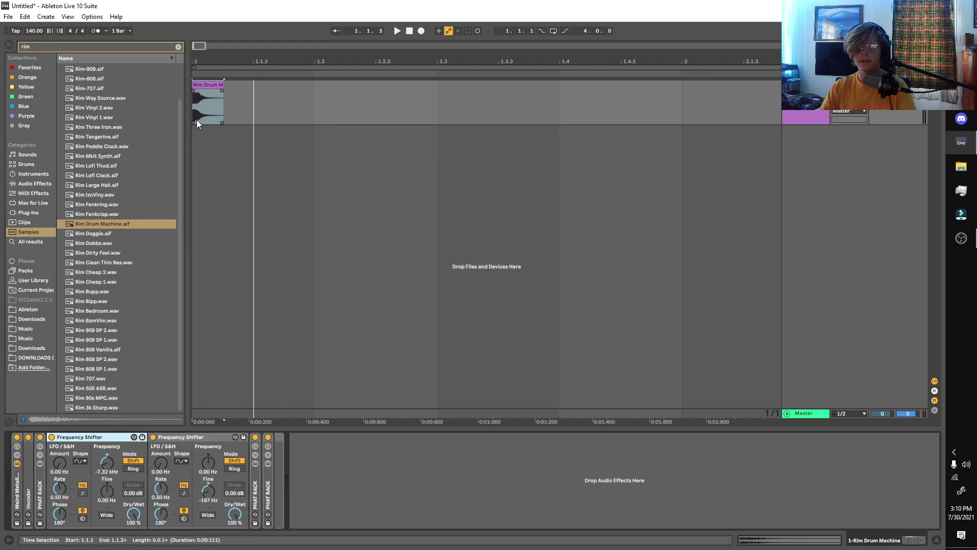
drag(209, 490, 208, 479)
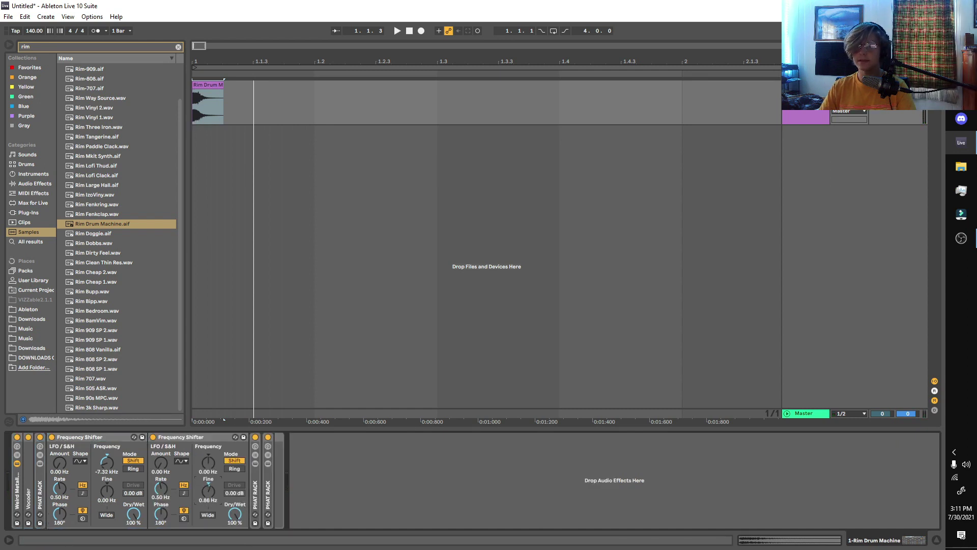
Enable warping on the Rim Drum Machine clip and set its warp mode to Complex.
click(217, 94)
click(113, 446)
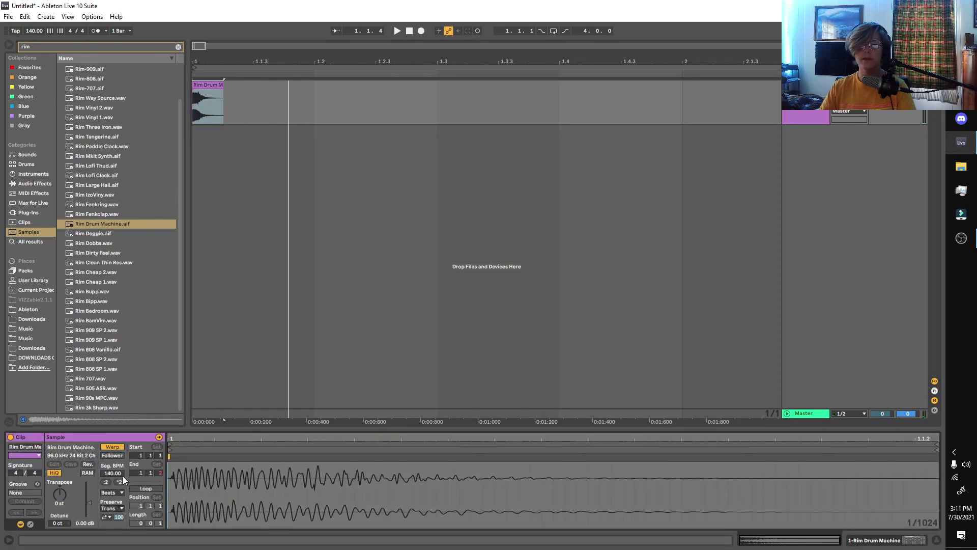
click(113, 492)
click(112, 532)
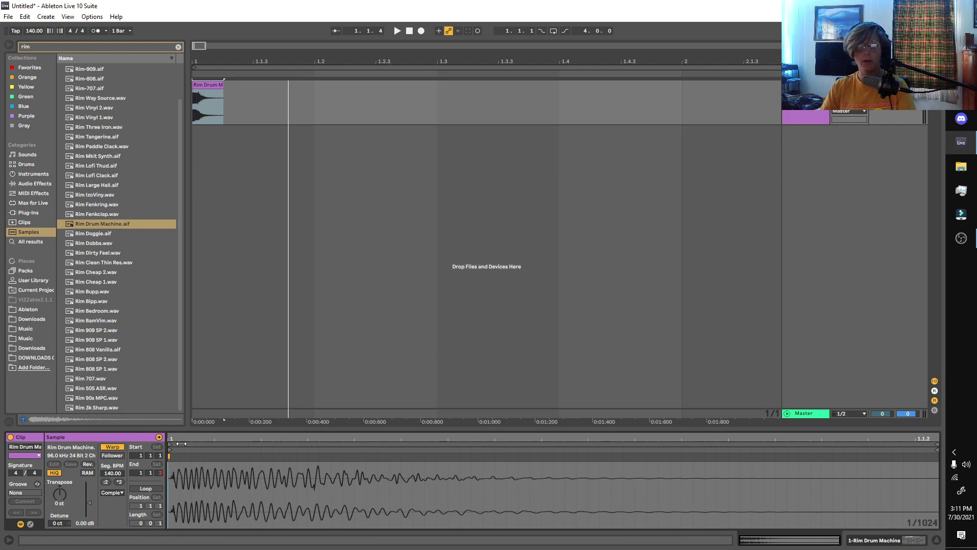
key(shift+Tab)
key(shift+Tab)
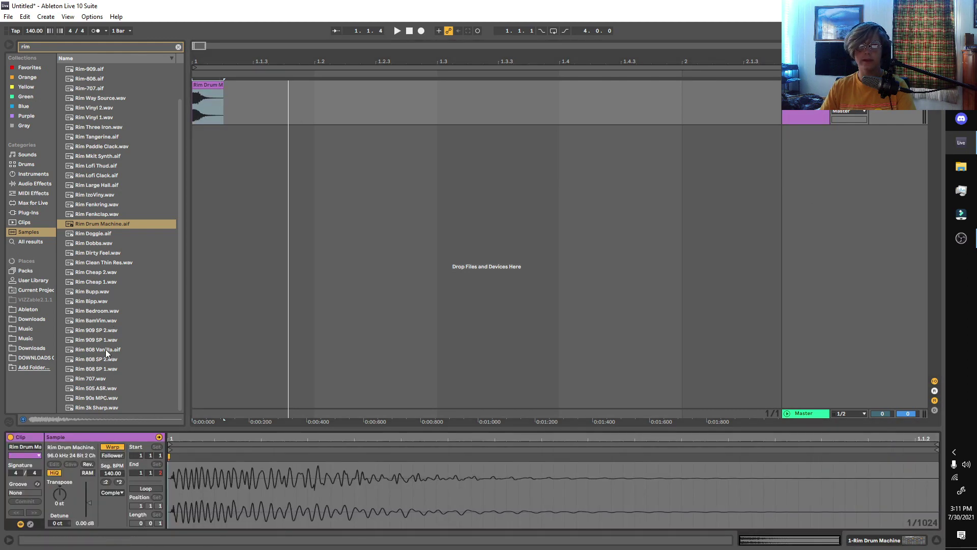
Lower the rim clip's transposition slightly and play the clip repeatedly to hear the pitch.
key(space)
drag(60, 493, 57, 497)
key(space)
key(space)
key(space)
key(space)
key(space)
key(space)
key(space)
key(space)
key(space)
key(space)
key(space)
key(space)
key(space)
key(space)
key(space)
key(space)
key(space)
key(space)
key(space)
Double the rim clip's segment BPM twice to stretch the sample, playing it back after each change.
click(116, 482)
key(space)
key(space)
key(space)
key(space)
key(space)
key(space)
key(space)
key(space)
click(118, 482)
key(space)
key(space)
key(space)
key(space)
key(space)
Show the track's device chain and unfold the final PHAT RACK to examine the full series of effects.
click(887, 540)
key(space)
key(ctrl+d)
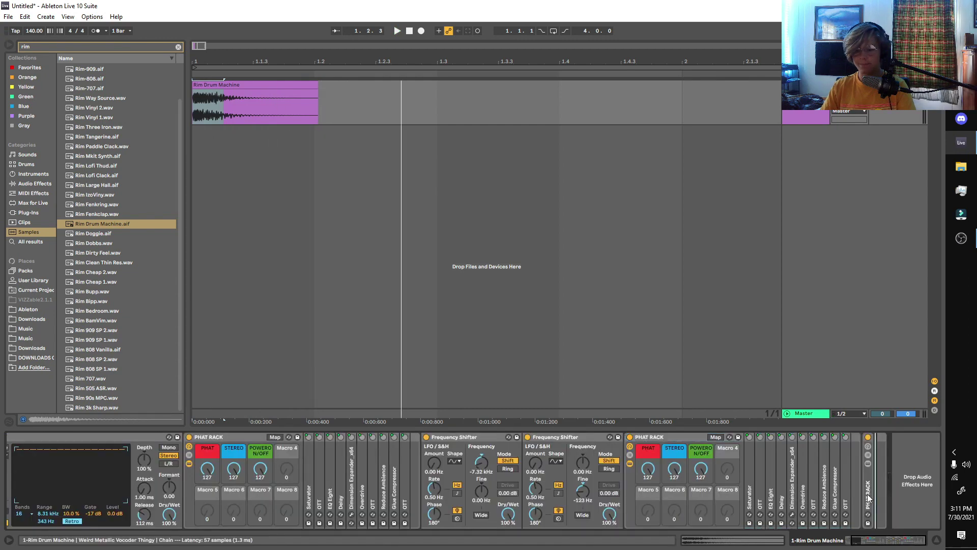
drag(877, 541, 898, 541)
click(772, 440)
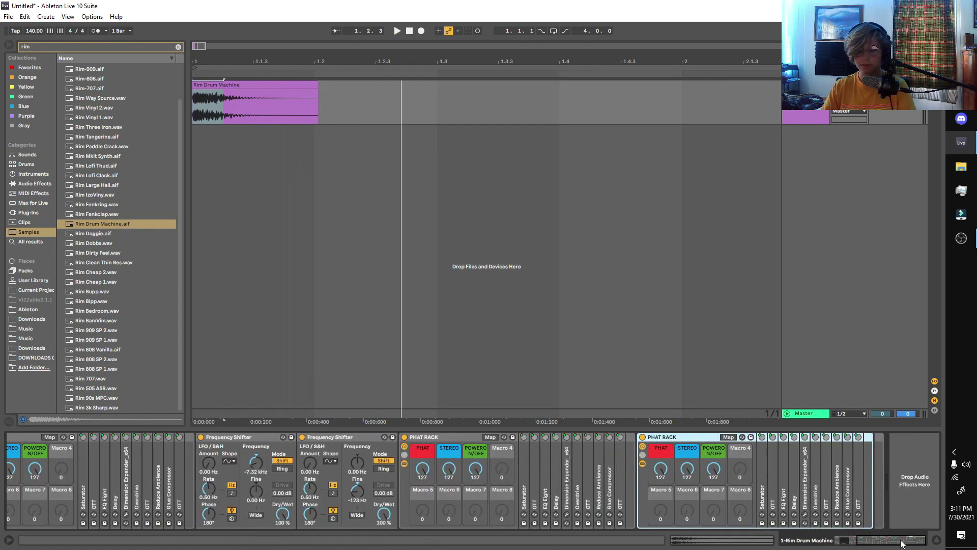
drag(900, 543, 881, 543)
click(300, 208)
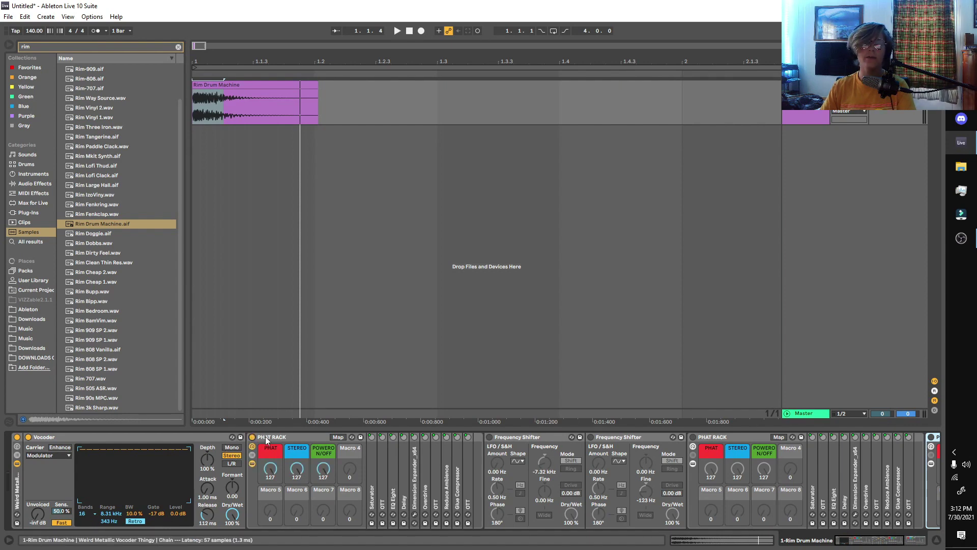
Switch on both Frequency Shifters that follow the first PHAT RACK, keeping that rack unfolded.
double_click(278, 436)
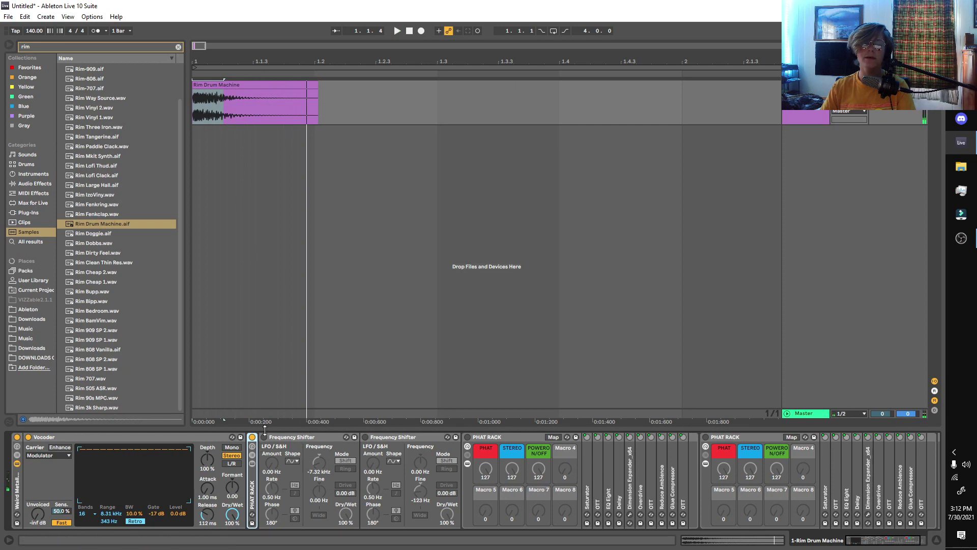
click(264, 437)
double_click(253, 492)
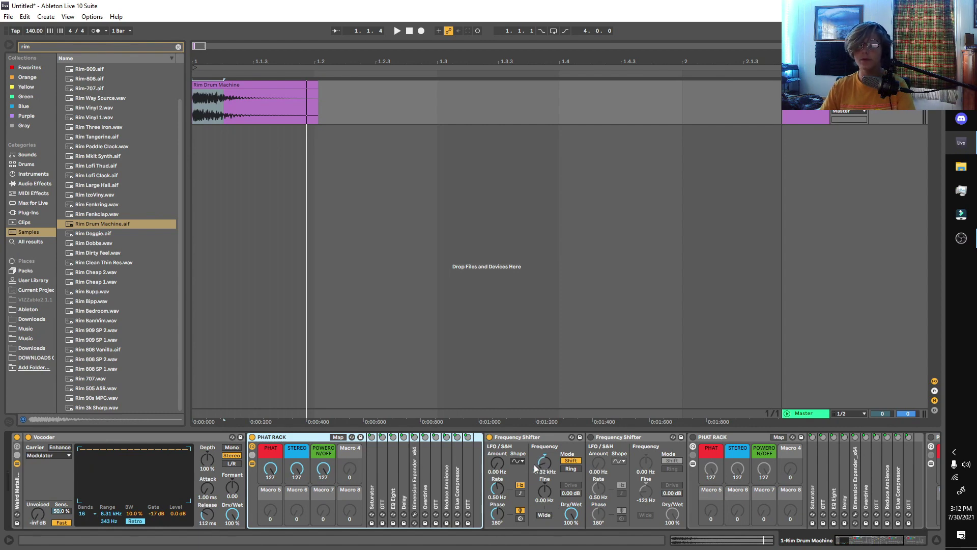
click(590, 438)
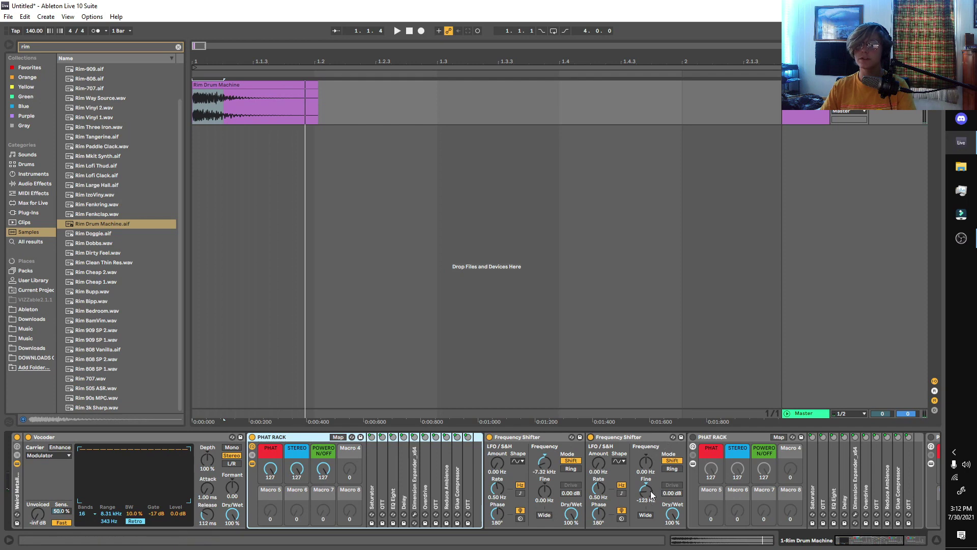
Set the second Frequency Shifter's fine frequency to about -135 Hz and play the rim clip repeatedly.
mouse_move(651, 486)
mouse_down()
mouse_move(651, 476)
mouse_move(646, 491)
mouse_up()
key(space)
key(space)
key(space)
key(space)
key(space)
key(space)
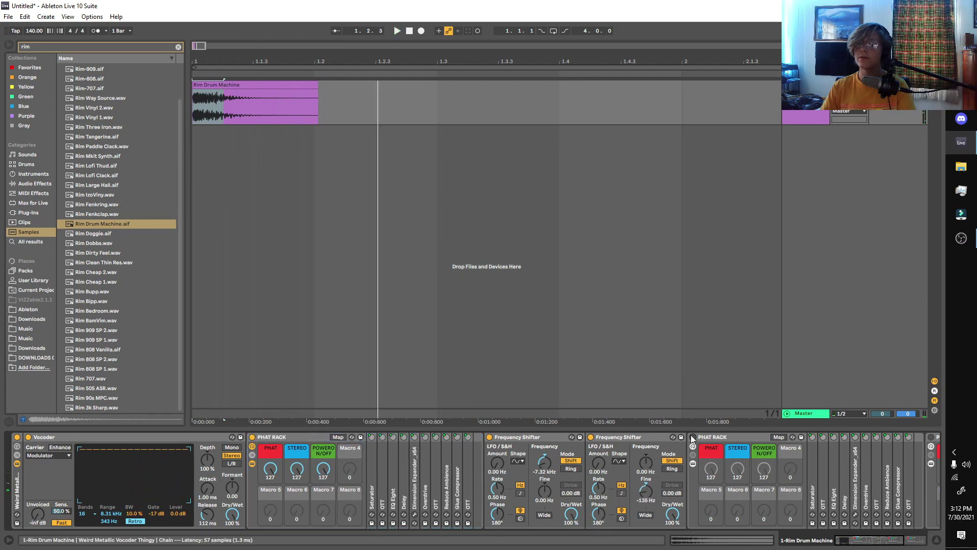
Switch on the two PHAT RACKs at the end of the chain and play the rim clip.
click(692, 437)
double_click(715, 438)
double_click(692, 496)
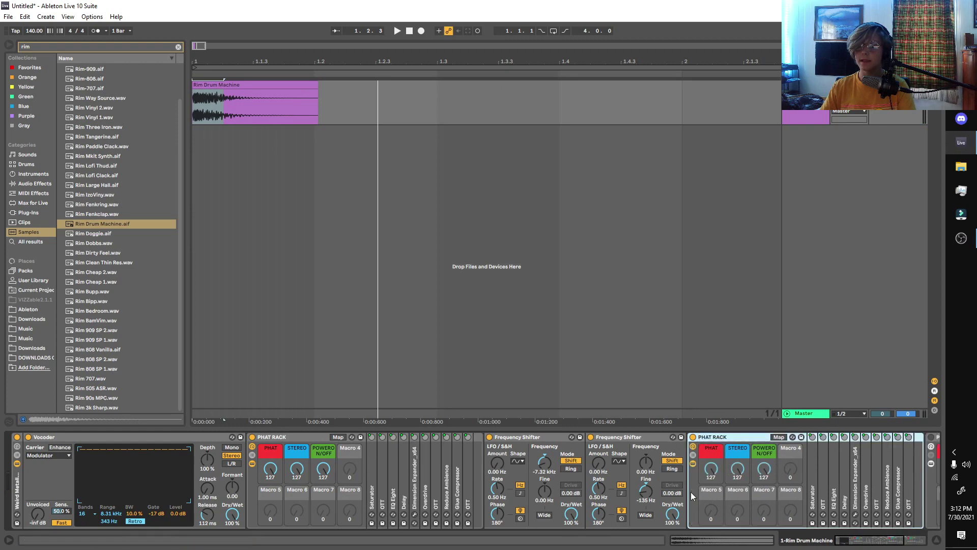
drag(840, 546, 860, 543)
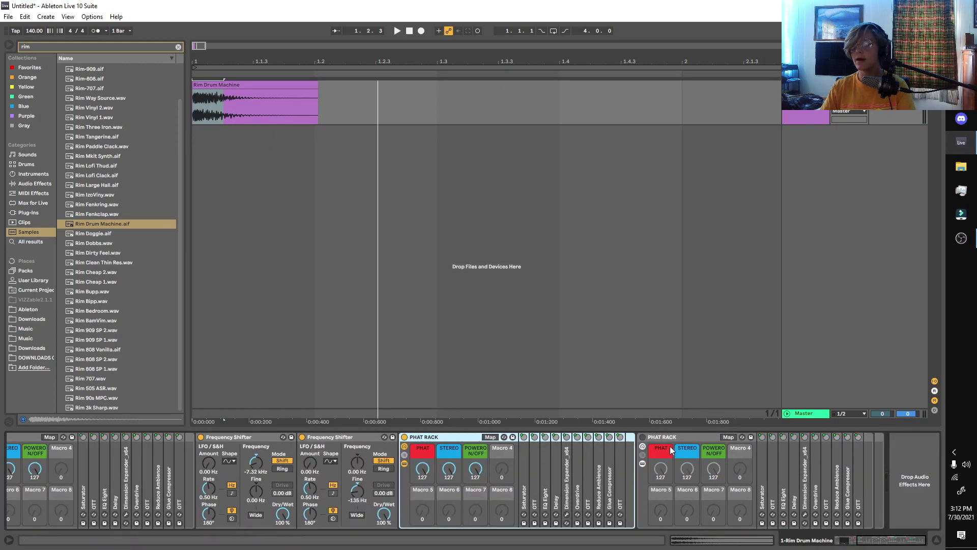
click(643, 437)
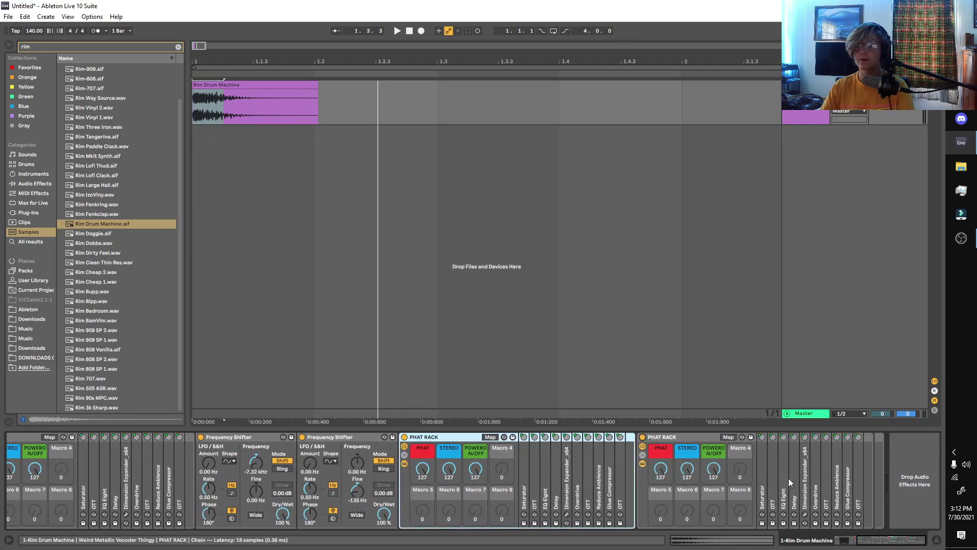
key(space)
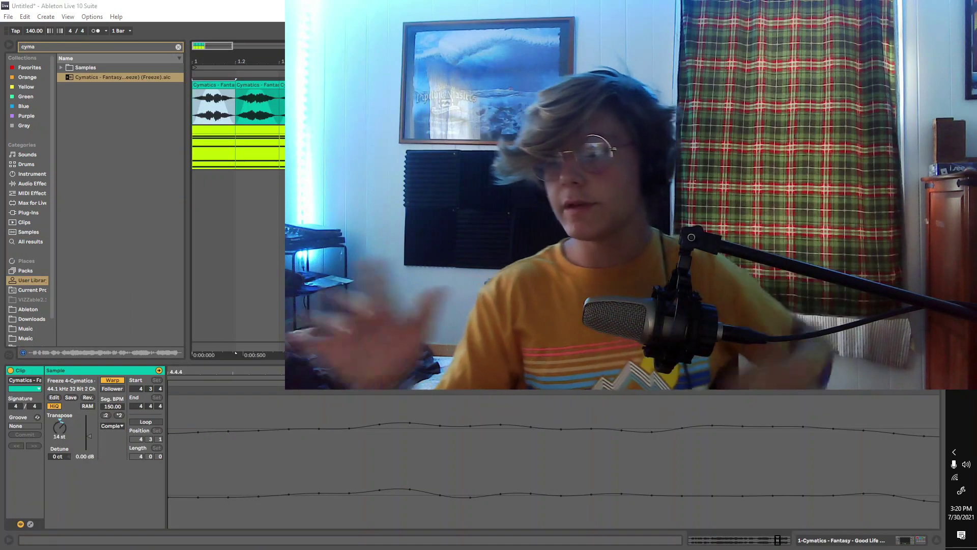